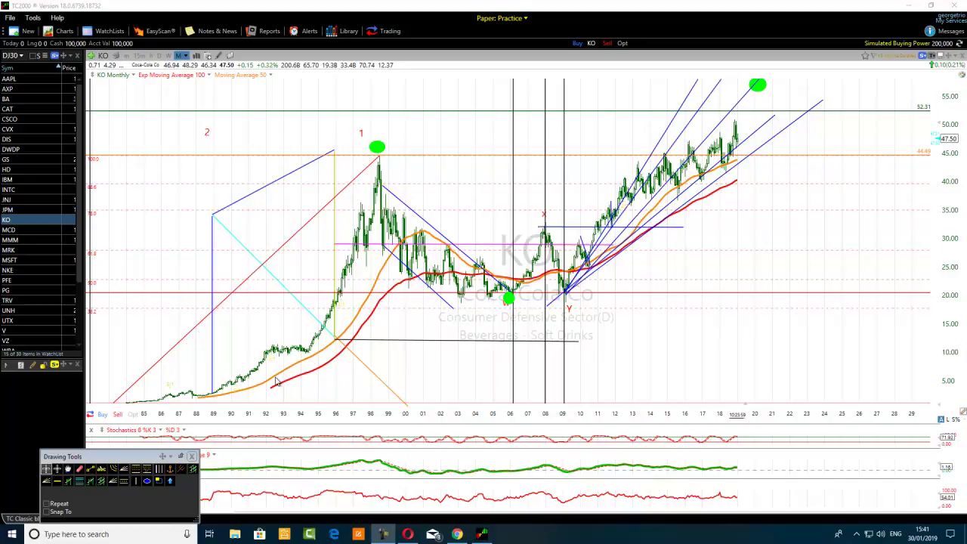
- Draw a filled green ellipse over the KO price swing between points W and Y, then reduce its size
scroll(158, 377, "down", 2)
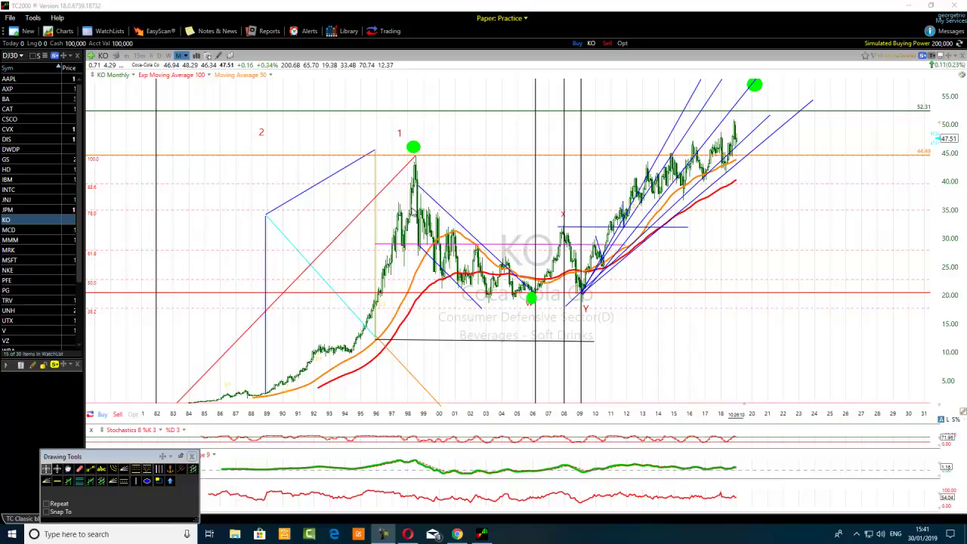
left_click(412, 266)
left_click_drag(412, 266, 418, 251)
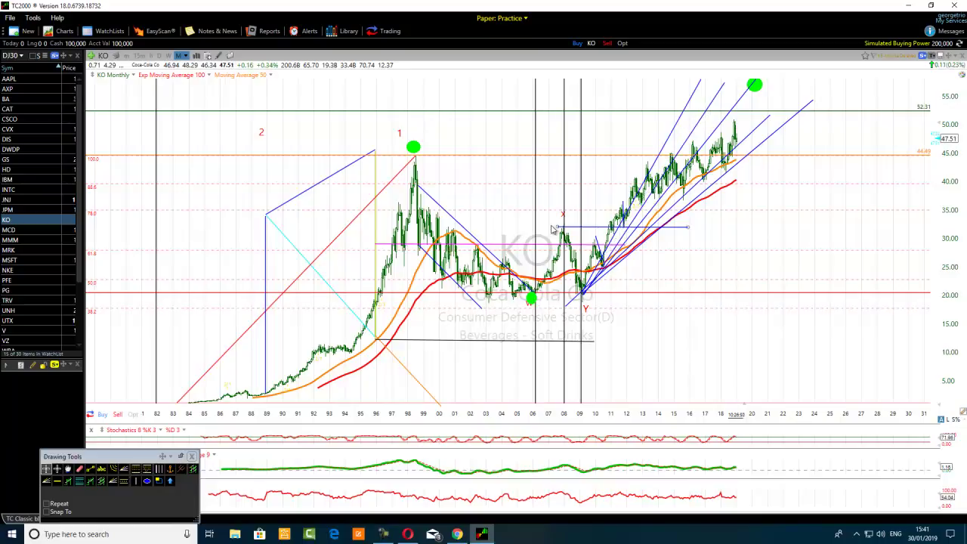
left_click(146, 480)
mouse_move(593, 234)
left_mouse_down()
mouse_move(627, 243)
mouse_move(575, 243)
mouse_move(531, 306)
left_mouse_up()
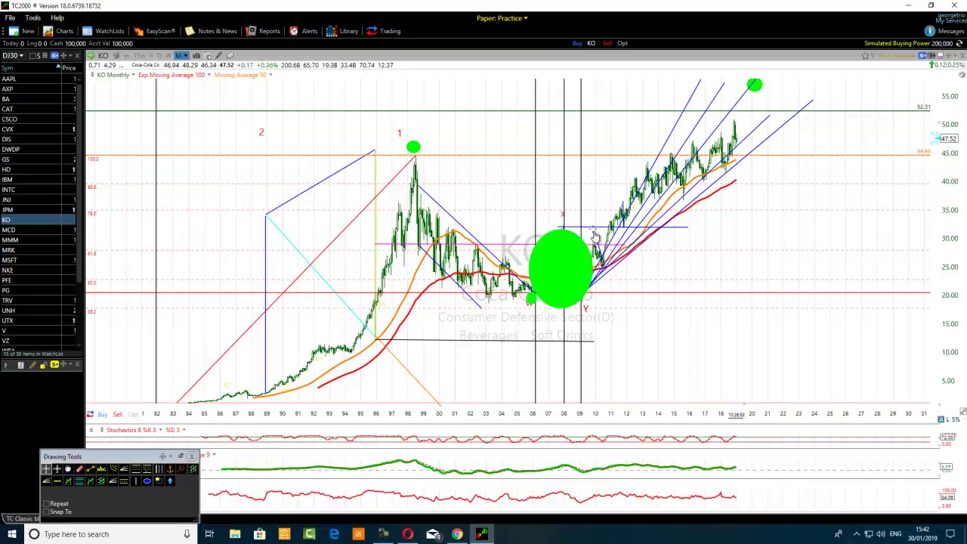
left_click_drag(595, 235, 583, 242)
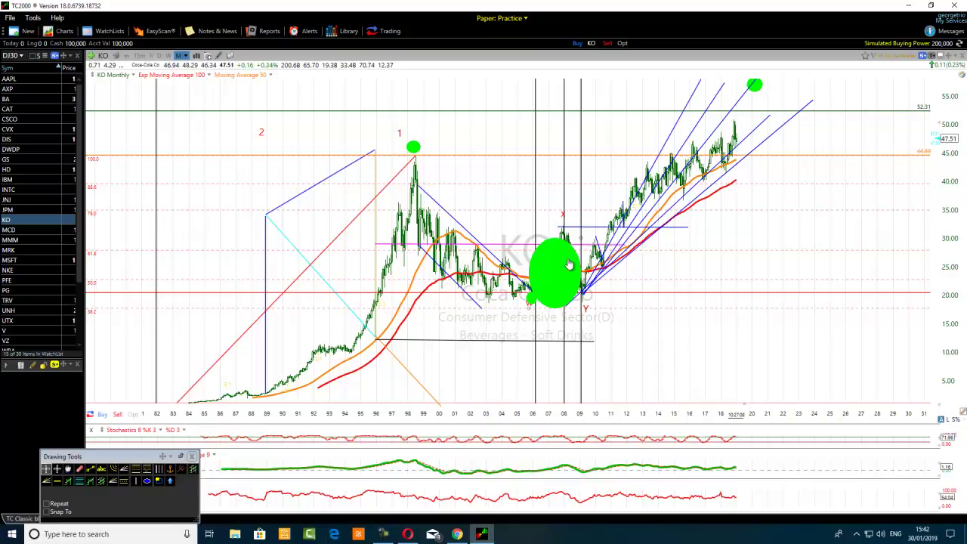
- Move the large green ellipse to the empty chart area around 1983 and shift the small green marker to just before the W label
left_click_drag(553, 264, 177, 232)
left_click_drag(531, 303, 520, 306)
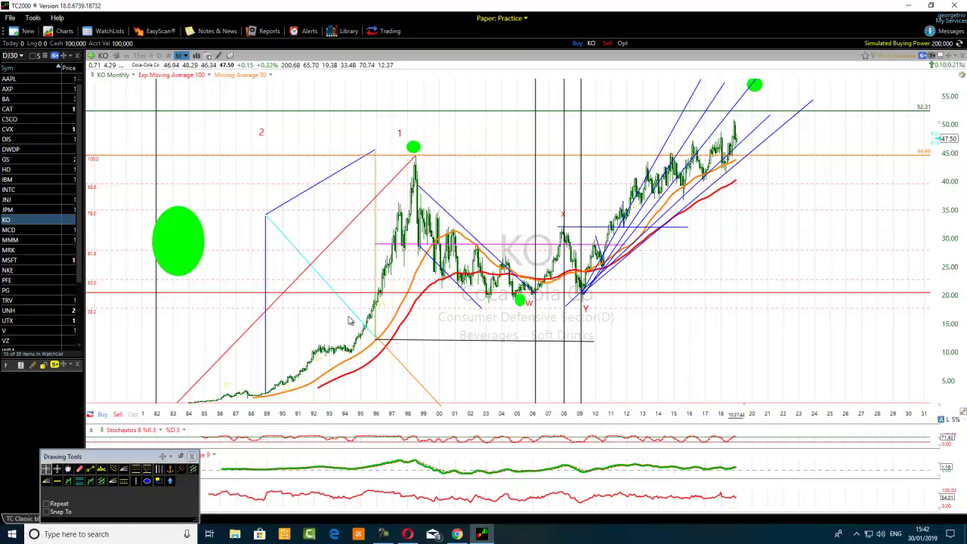
- Examine the 1998 peak, point Y and the recent highs on the KO chart, and check today's date in the system calendar
mouse_move(414, 151)
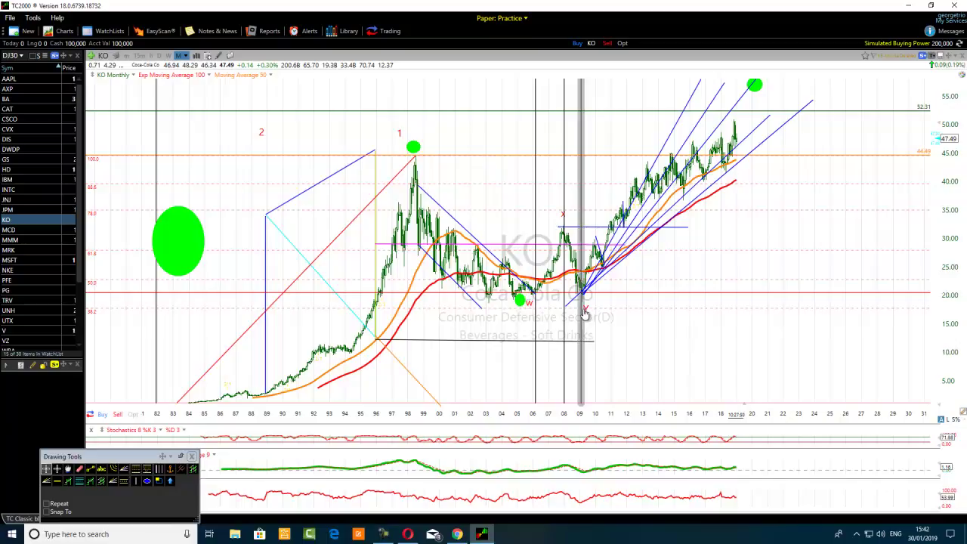
mouse_move(584, 313)
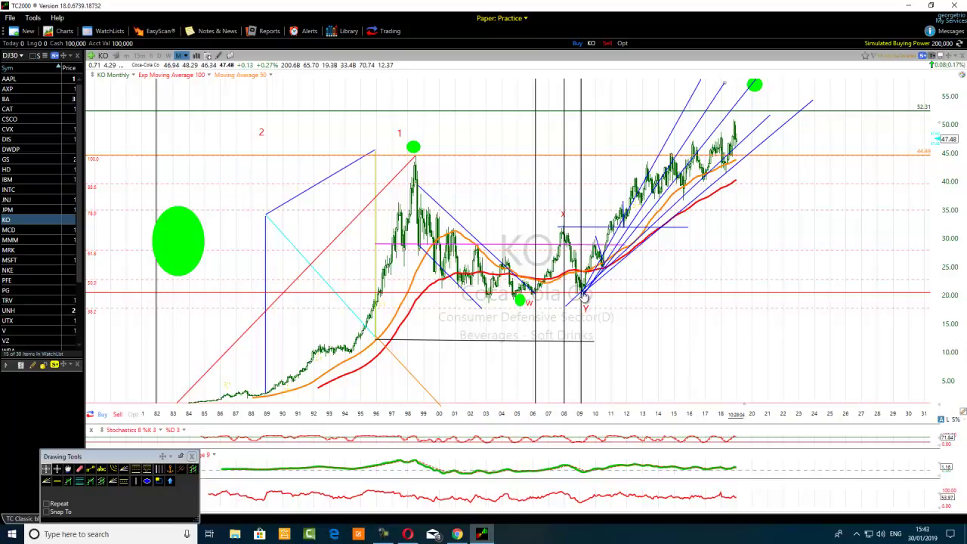
mouse_move(702, 130)
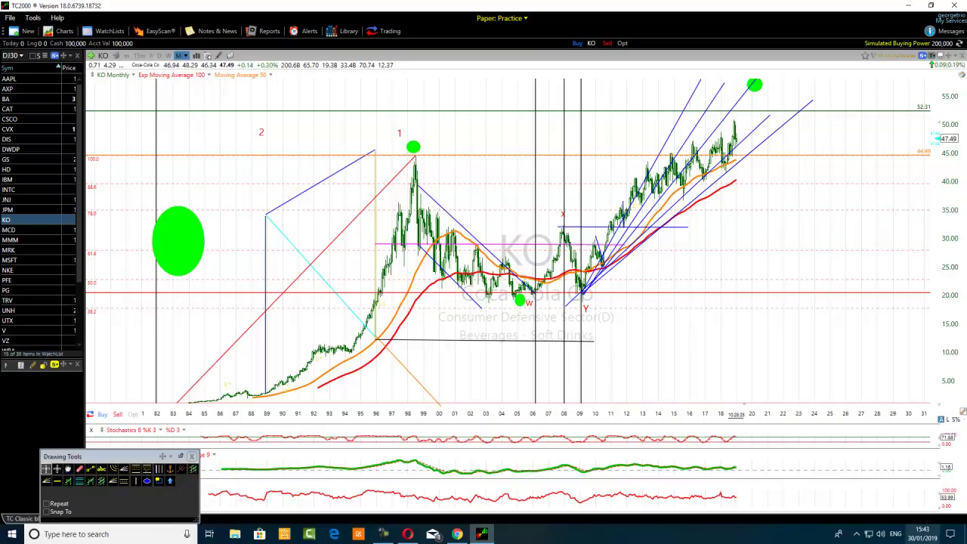
left_click(926, 538)
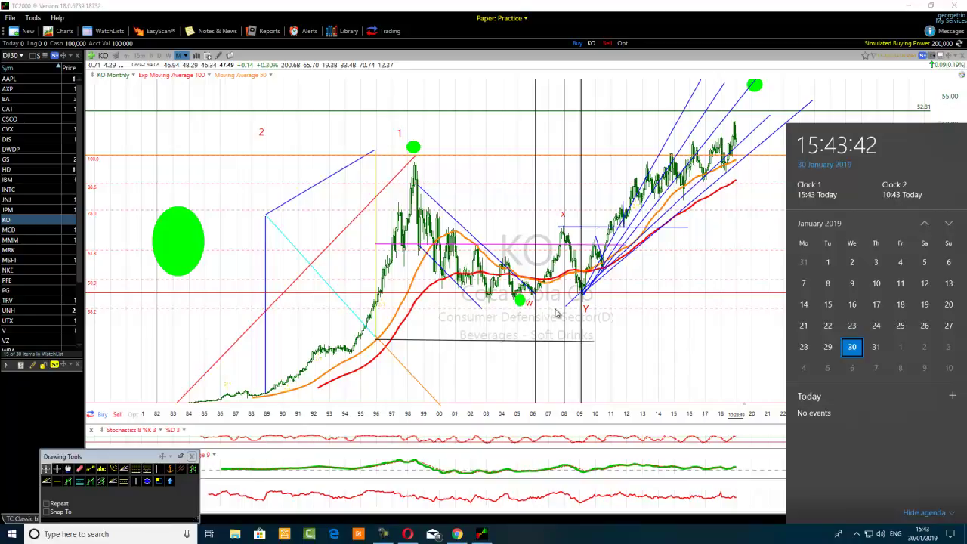
left_click(712, 240)
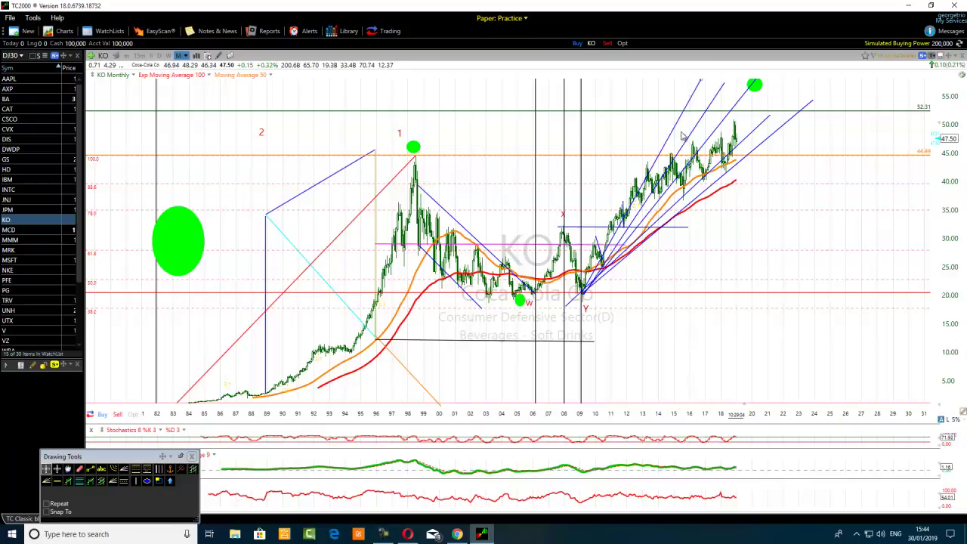
mouse_move(737, 153)
- Review the level settings of the Fibonacci retracement drawn up to the 1998 peak
right_click(340, 240)
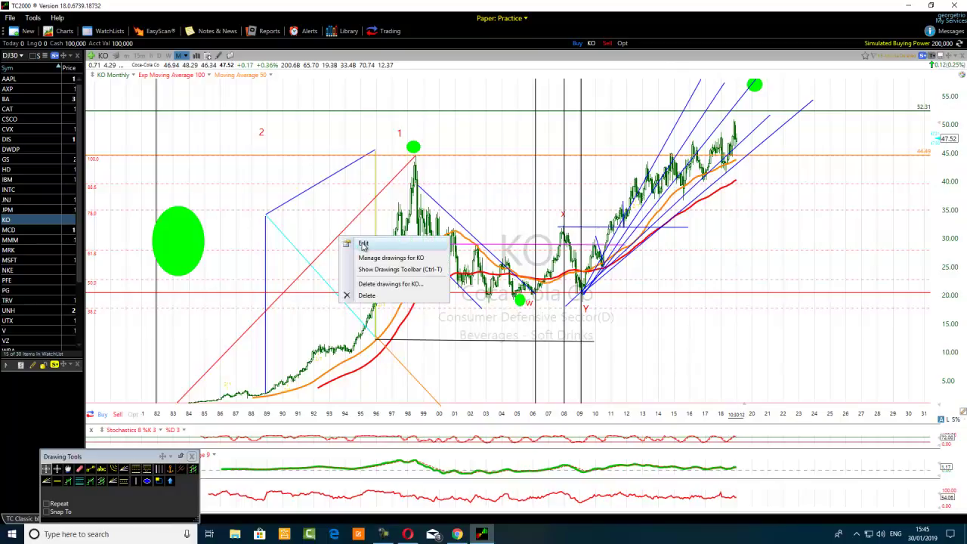
left_click(363, 244)
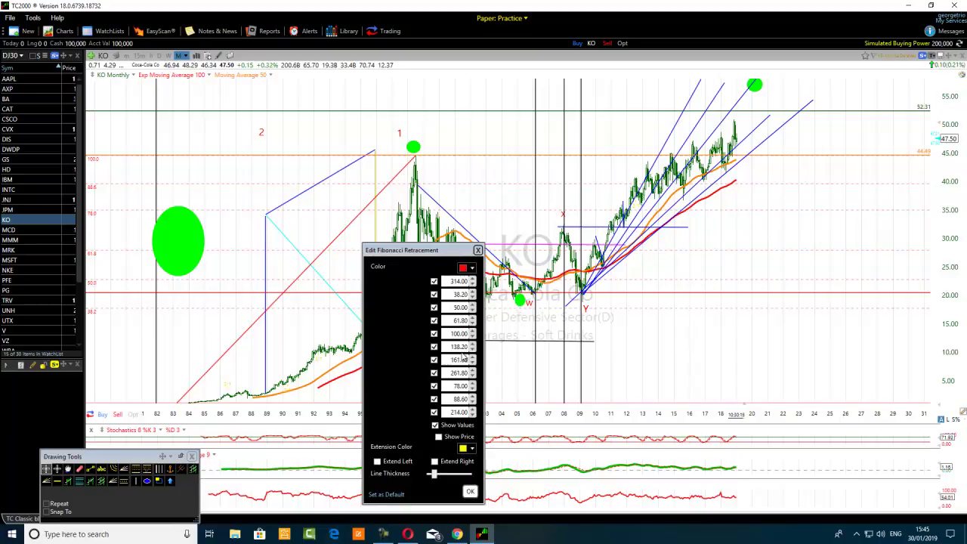
left_click(470, 491)
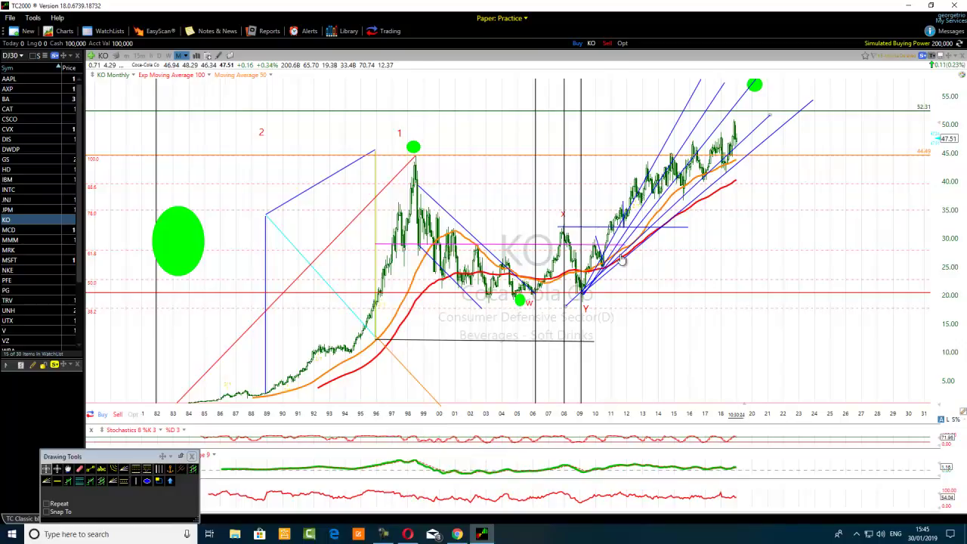
- Change the colour of the steepest trend line rising from the 2009 low to red
mouse_move(621, 258)
mouse_move(683, 160)
scroll(586, 316, "up", 3)
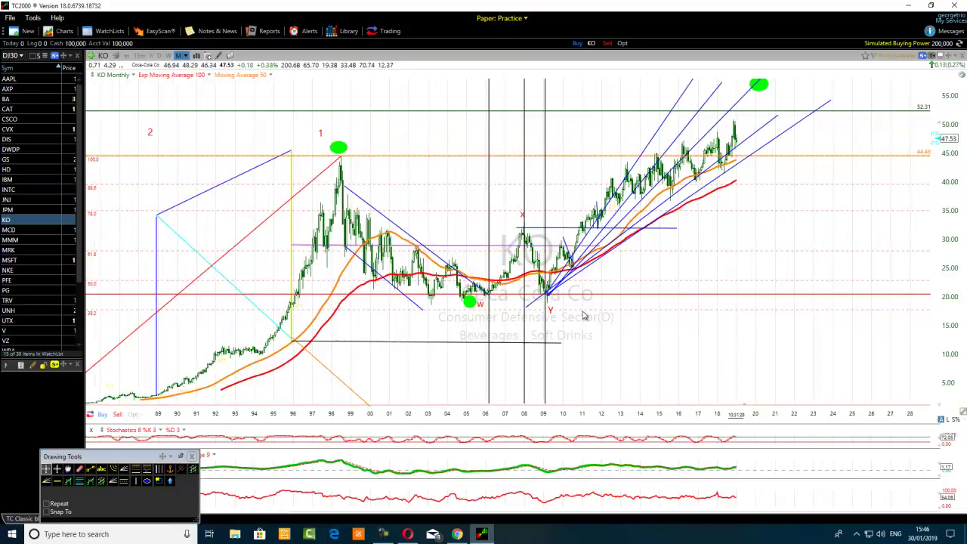
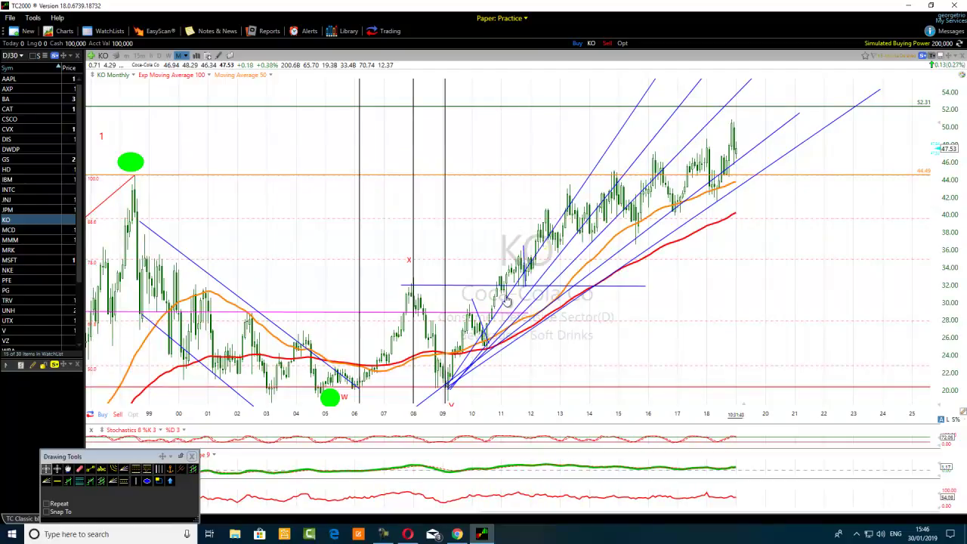
right_click(580, 192)
left_click(604, 195)
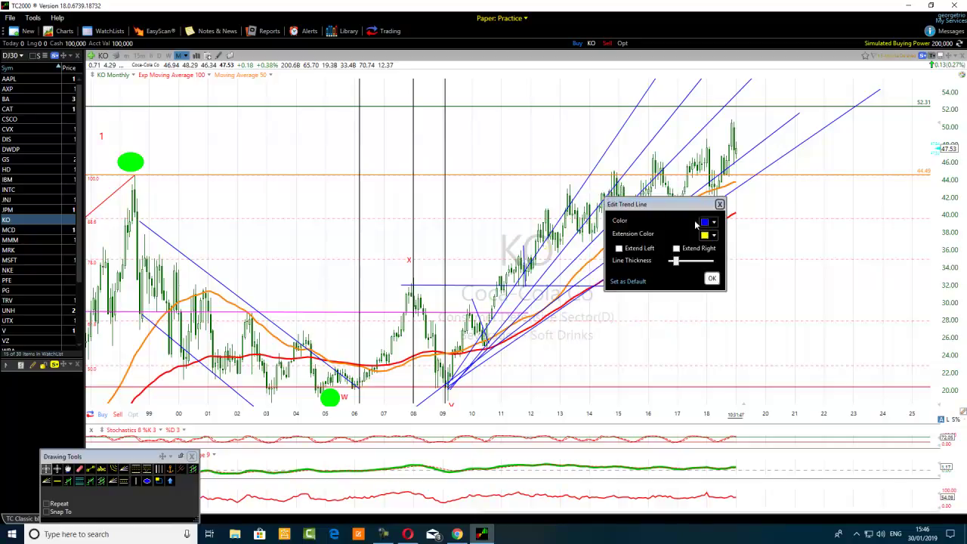
left_click(706, 223)
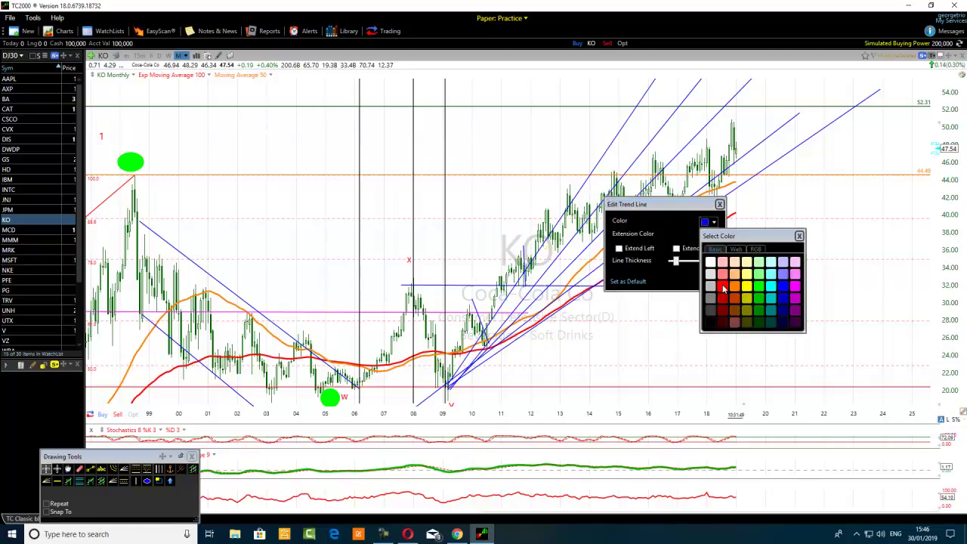
left_click(723, 289)
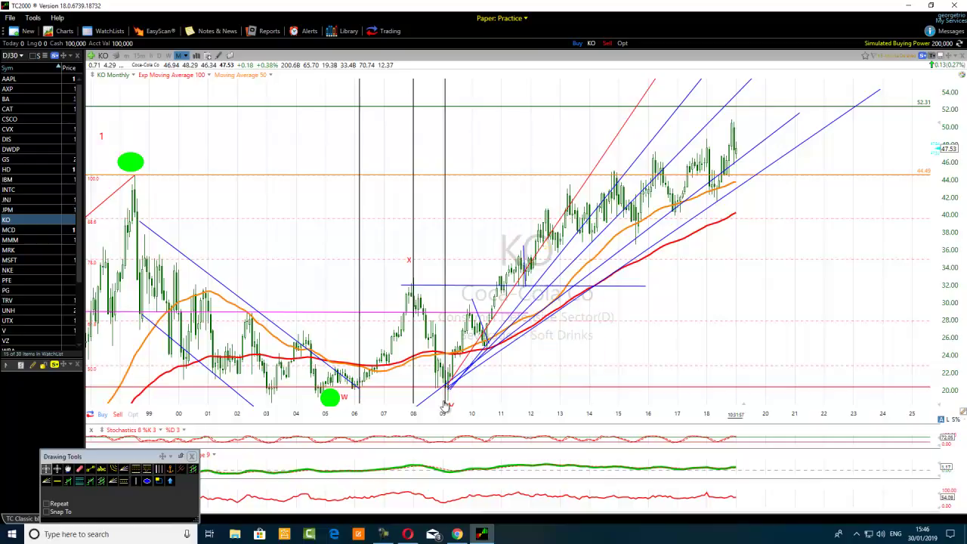
- Recolour the second-steepest trend line rising from the 2009 low to red
right_click(560, 257)
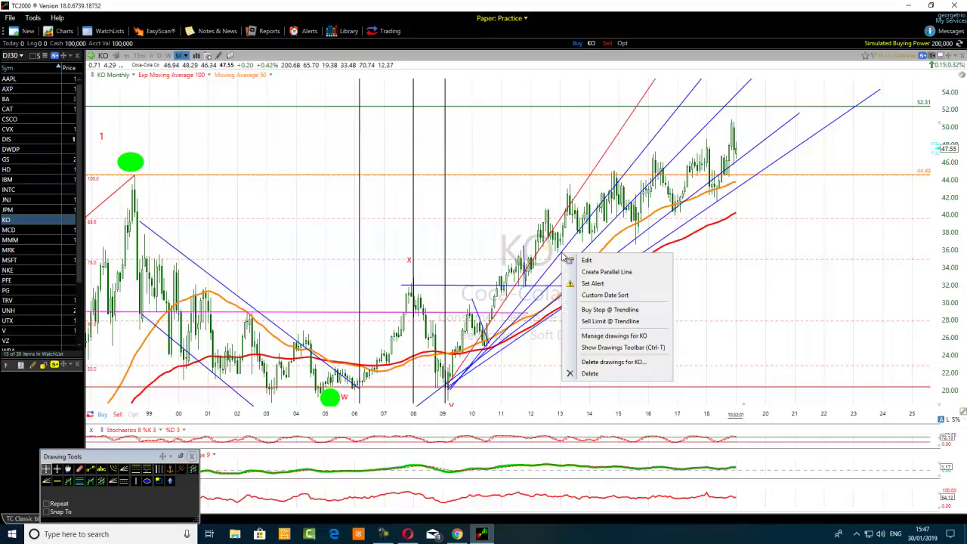
left_click(590, 261)
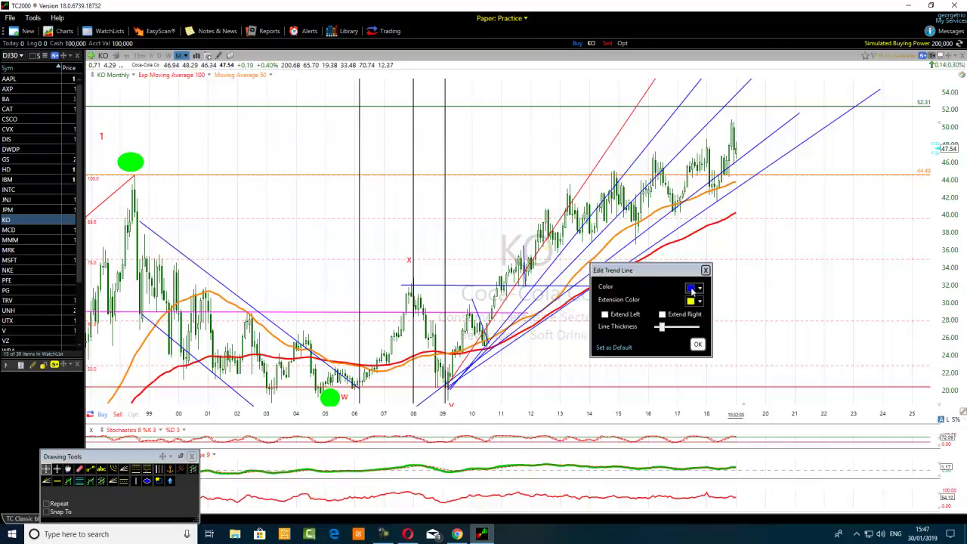
left_click(692, 290)
left_click(710, 352)
left_click(698, 343)
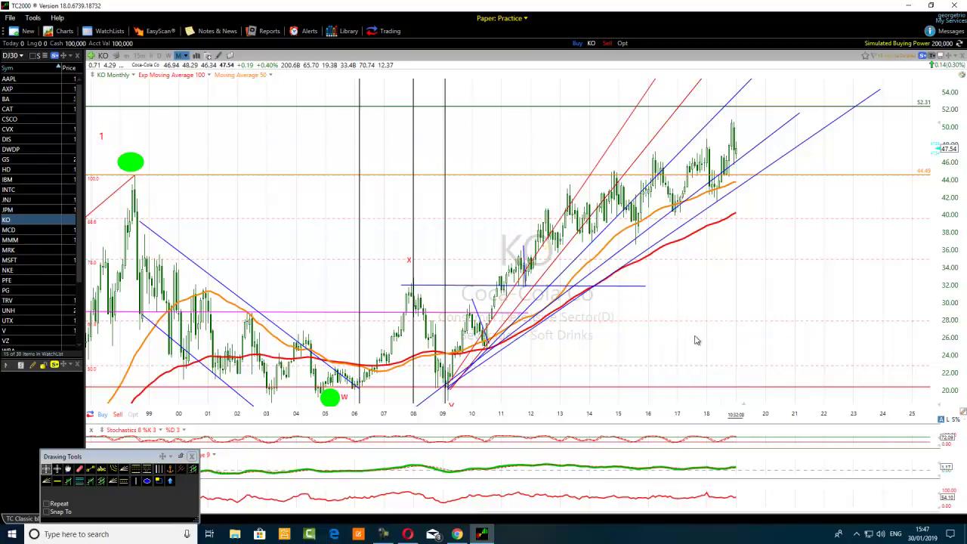
- Recolour the third-steepest trend line rising from the 2009 low to red
right_click(604, 230)
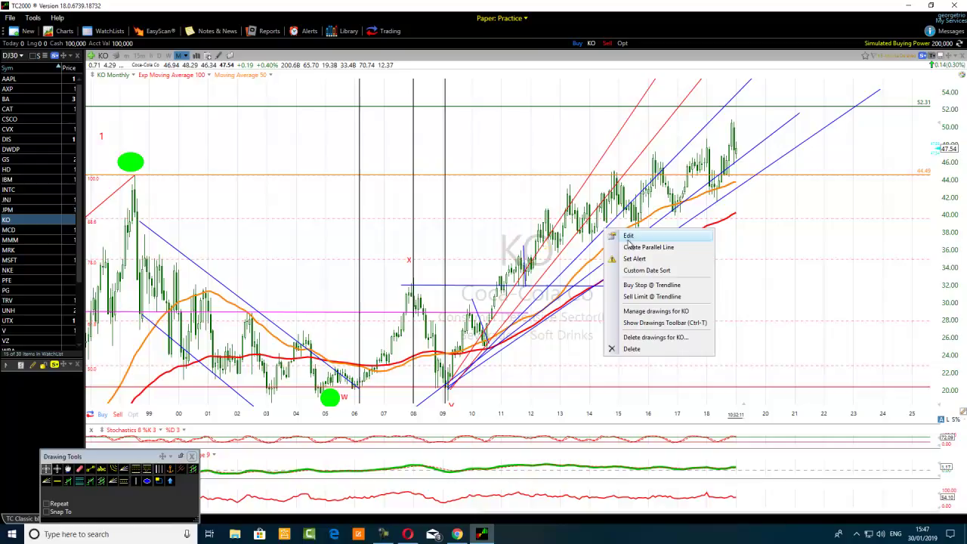
left_click(629, 240)
left_click(734, 266)
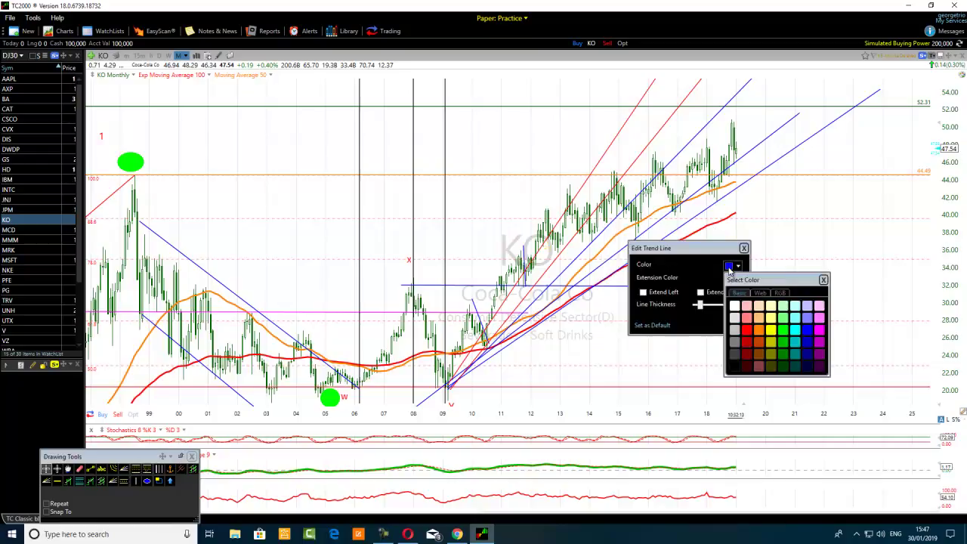
left_click(748, 331)
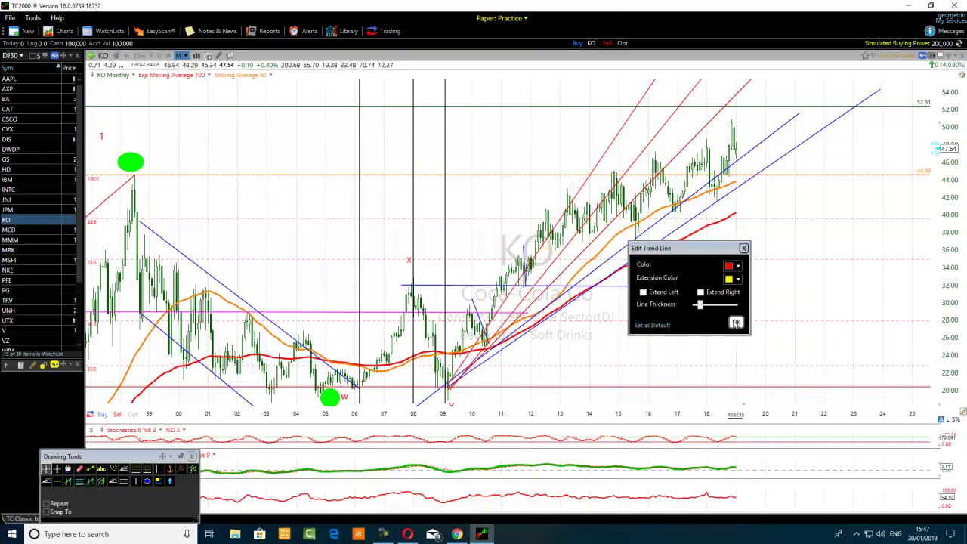
left_click(736, 323)
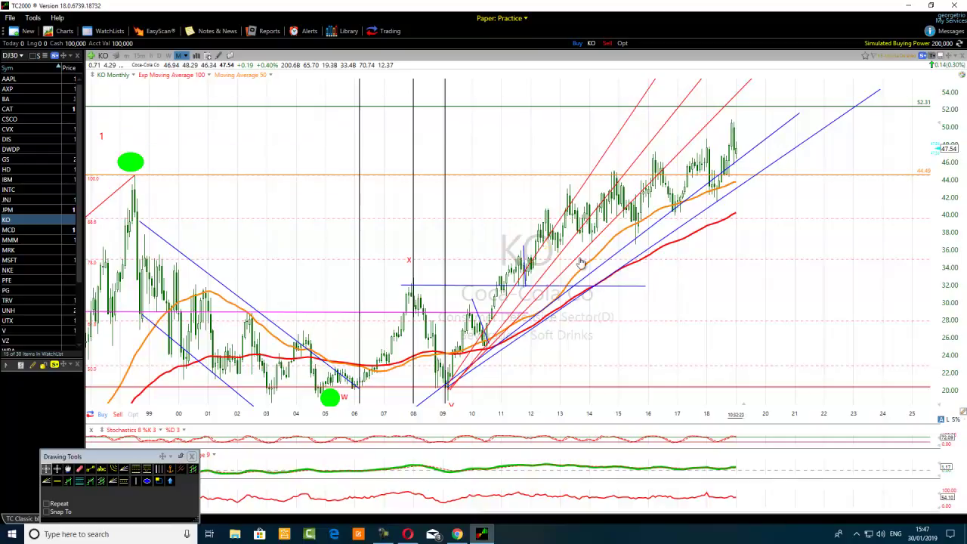
- Recolour the fourth-steepest trend line, which runs just under the 2018 prices, to red
mouse_move(449, 390)
mouse_move(675, 214)
right_click(709, 184)
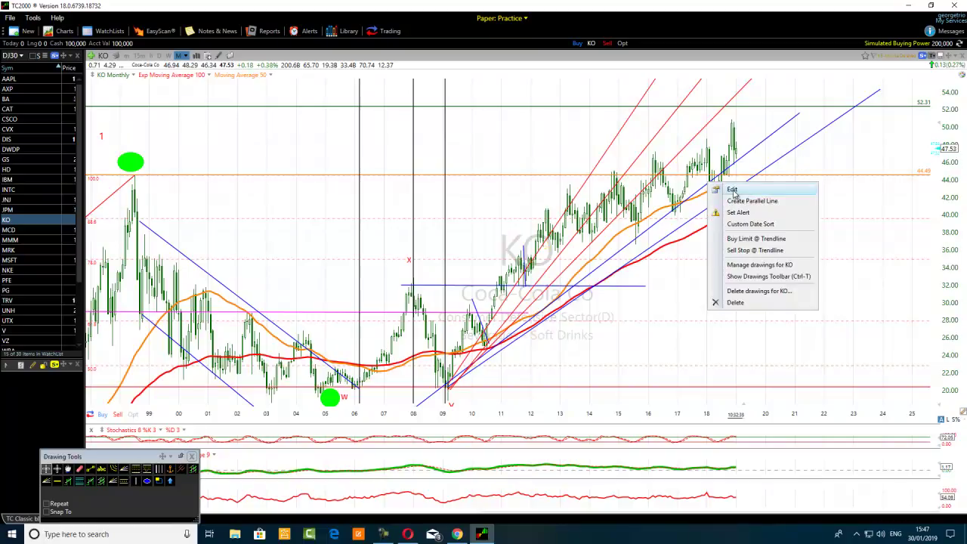
left_click(733, 190)
left_click(832, 217)
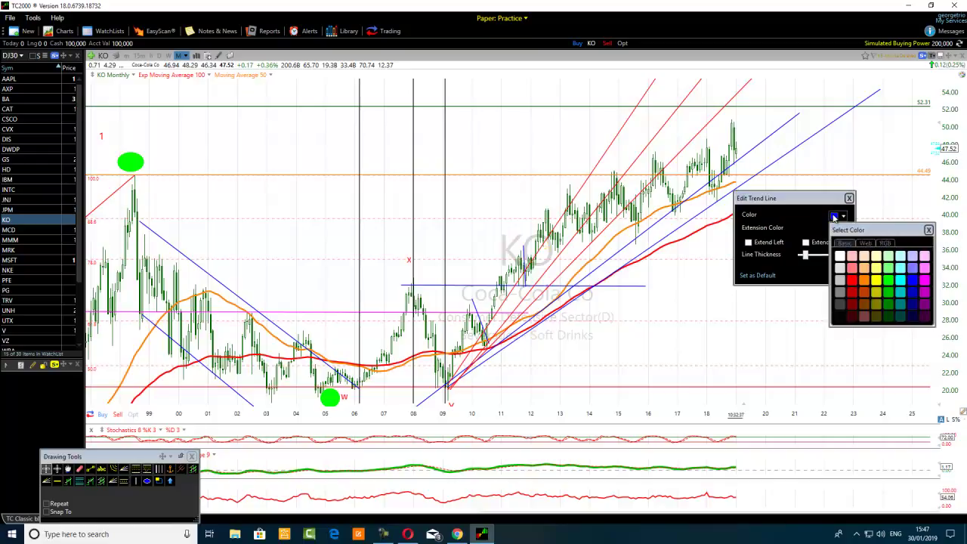
left_click(850, 280)
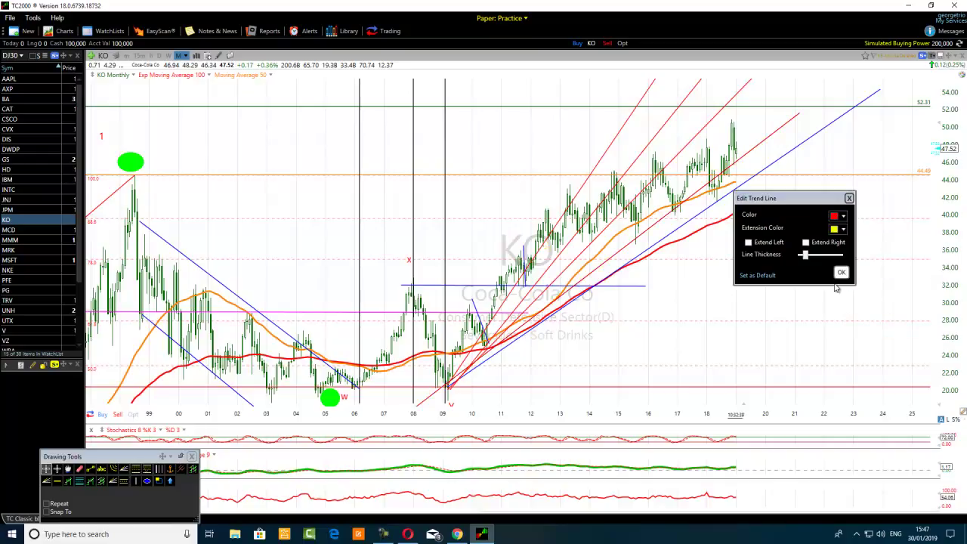
- Recolour the shallowest trend line rising from the 2009 low to red
right_click(707, 214)
left_click(728, 220)
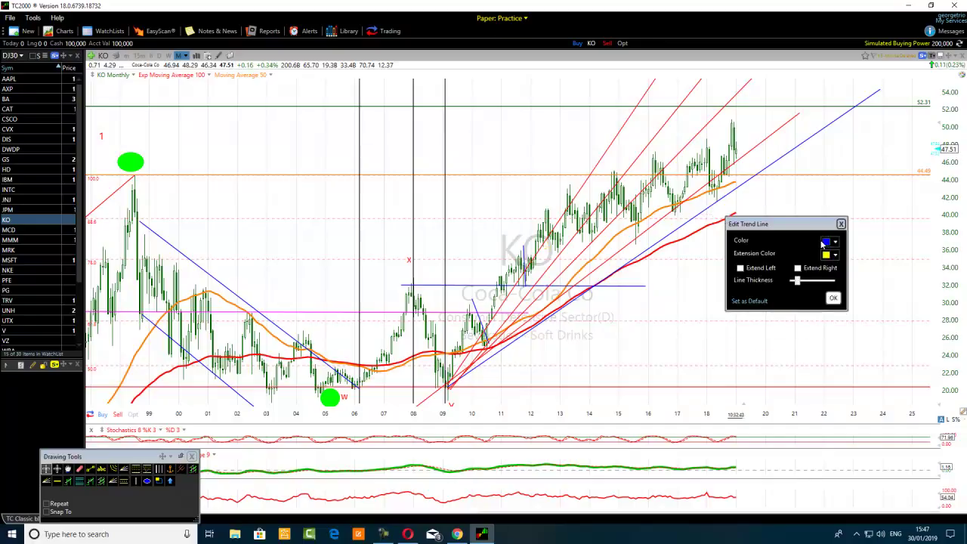
left_click(825, 242)
left_click(840, 306)
left_click(833, 298)
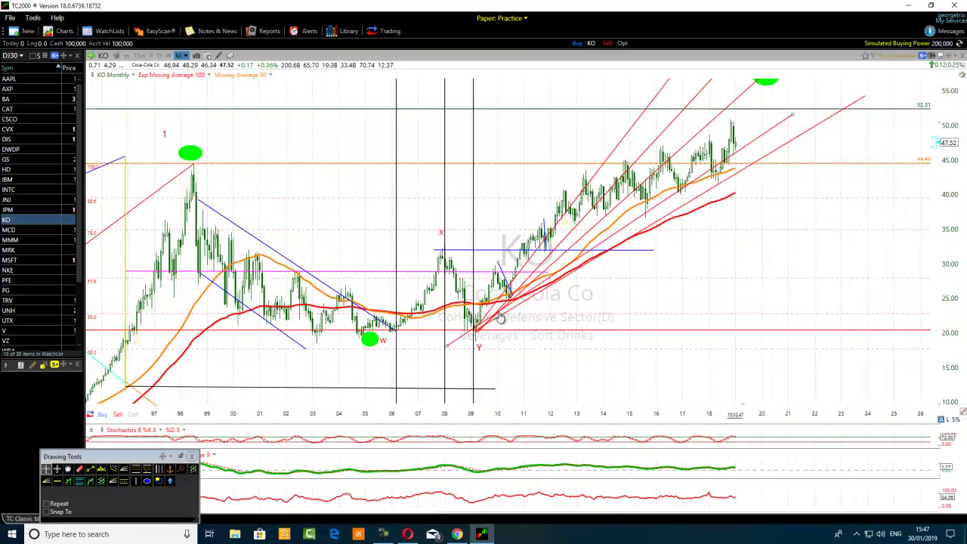
- Examine the red trend lines against the latest monthly prices and read the details of the line beneath the most recent low
scroll(499, 318, "down", 1)
scroll(499, 318, "down", 1)
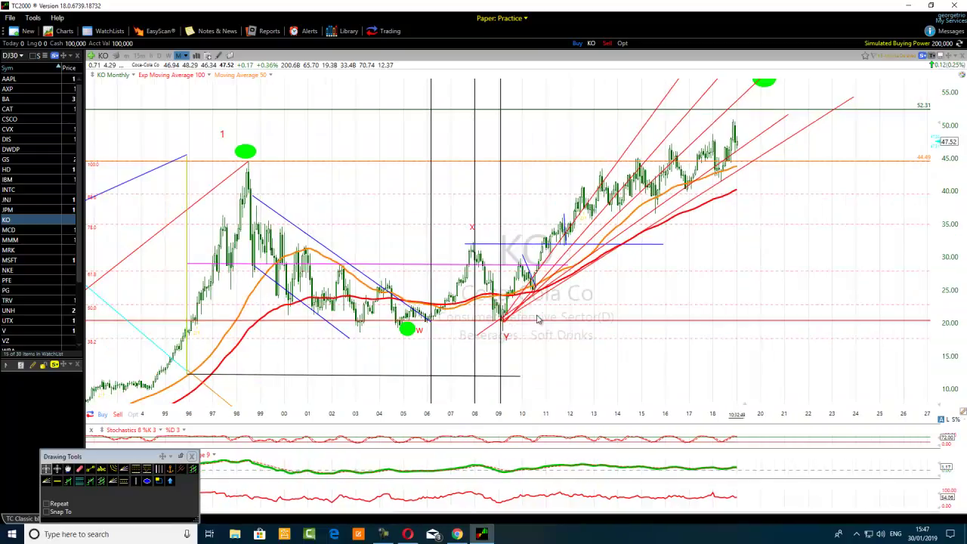
scroll(538, 318, "down", 1)
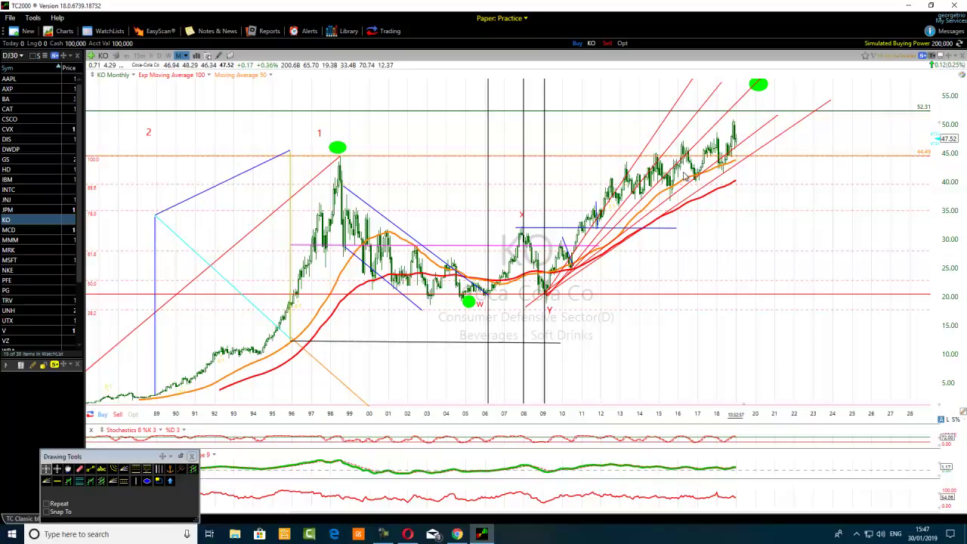
mouse_move(659, 160)
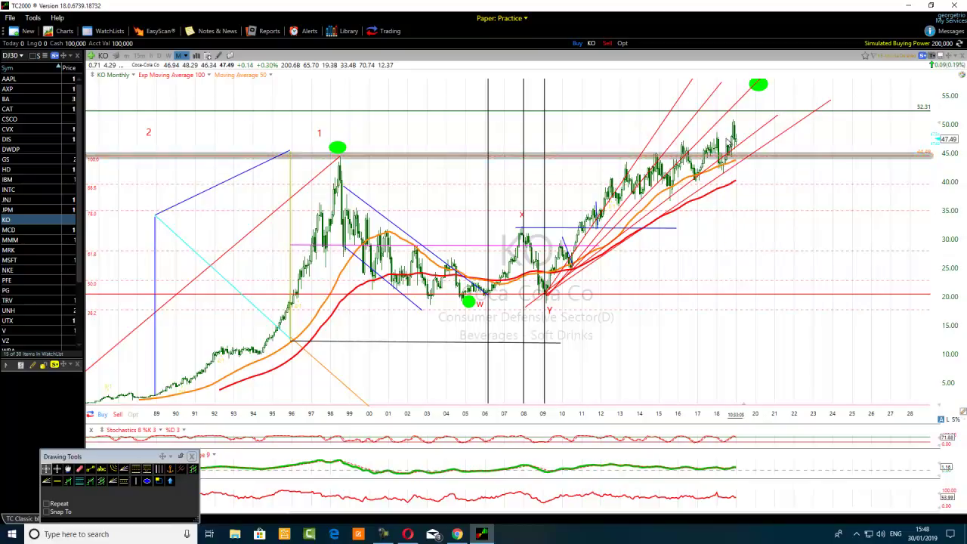
scroll(715, 180, "up", 5)
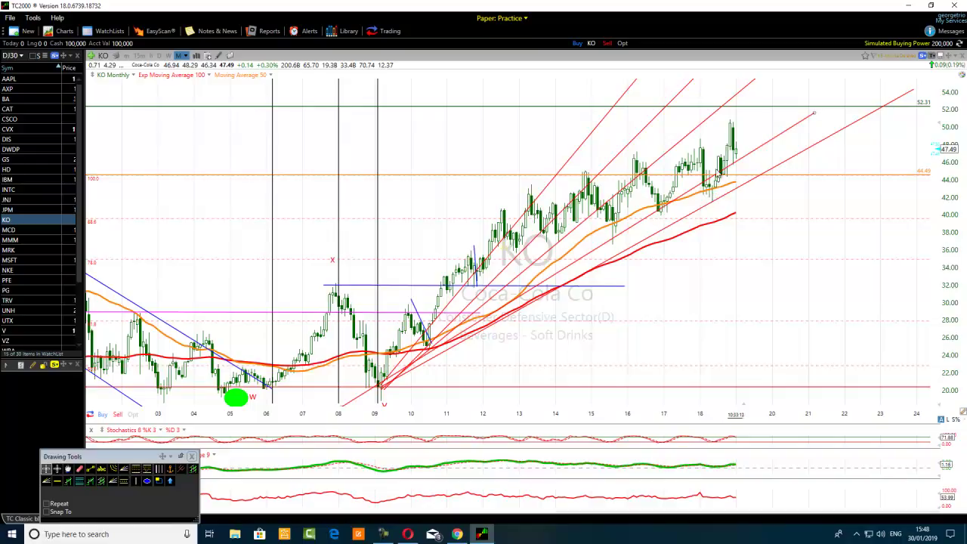
mouse_move(720, 176)
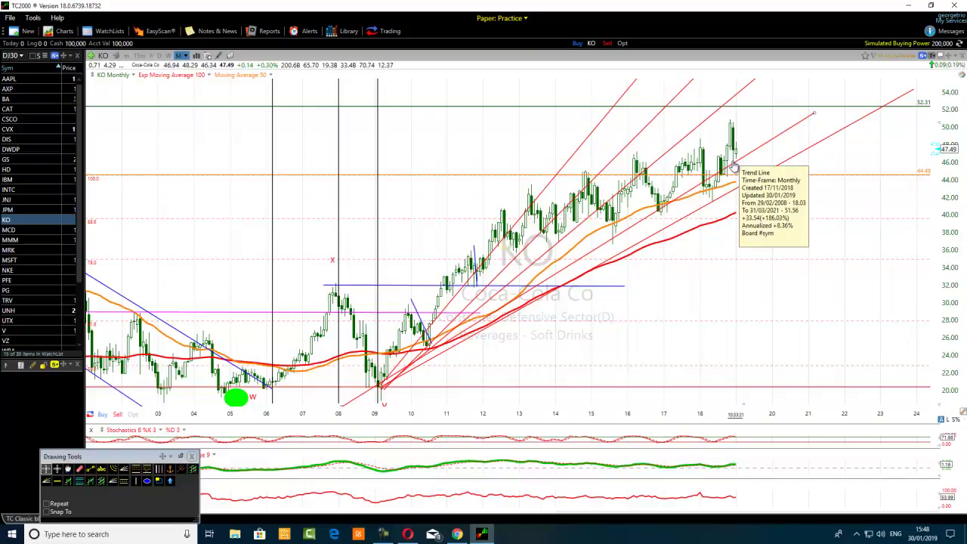
- Add a horizontal line across the early-2016 highs and lower it to 46.33
scroll(732, 193, "up", 1)
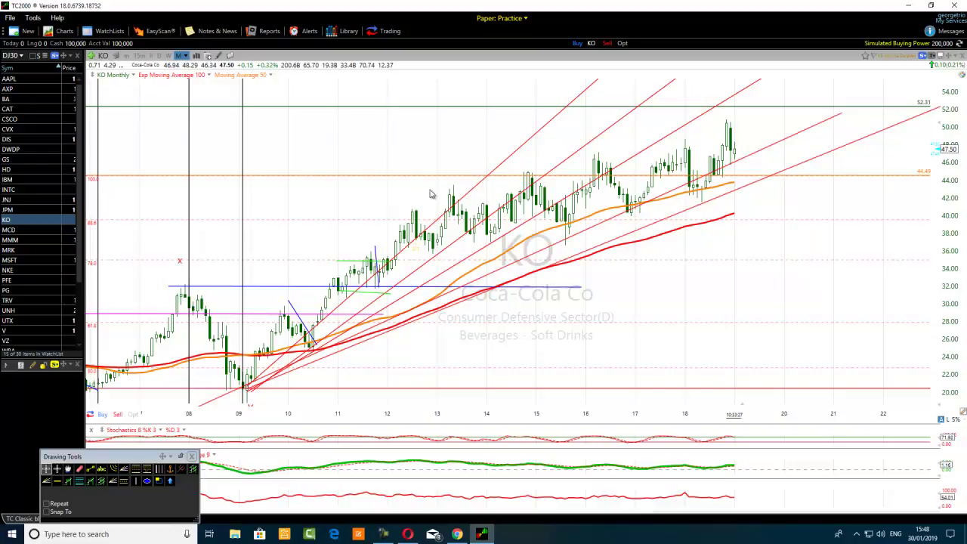
mouse_move(477, 184)
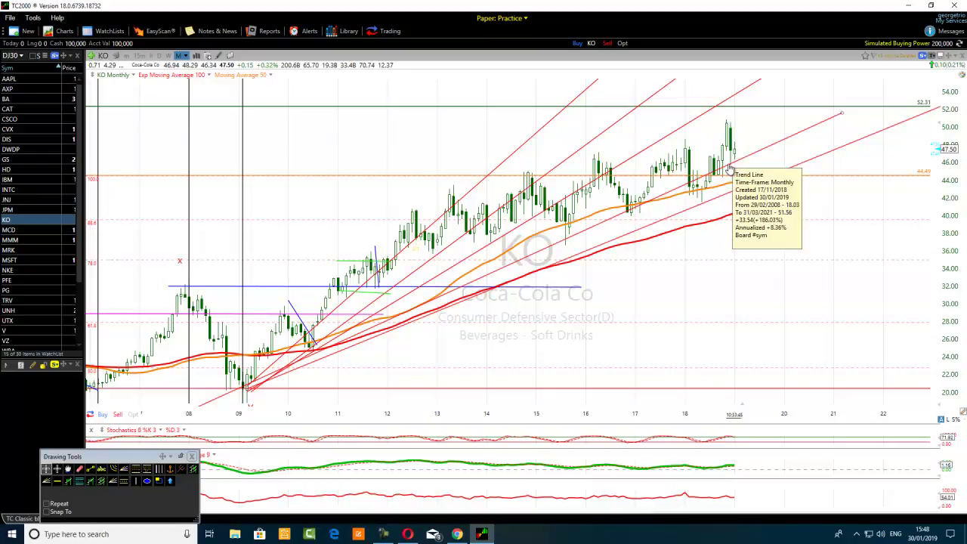
left_click(57, 482)
left_click(608, 155)
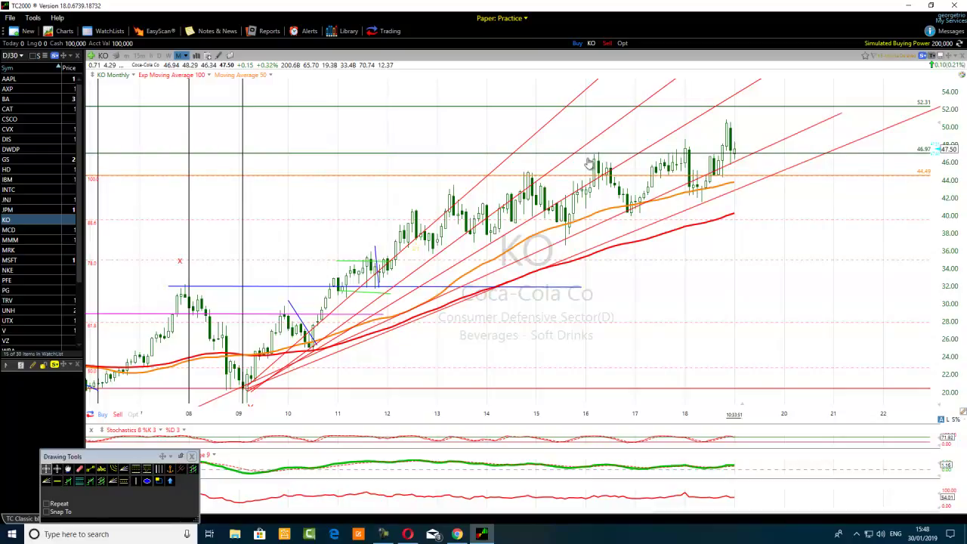
left_click(597, 157)
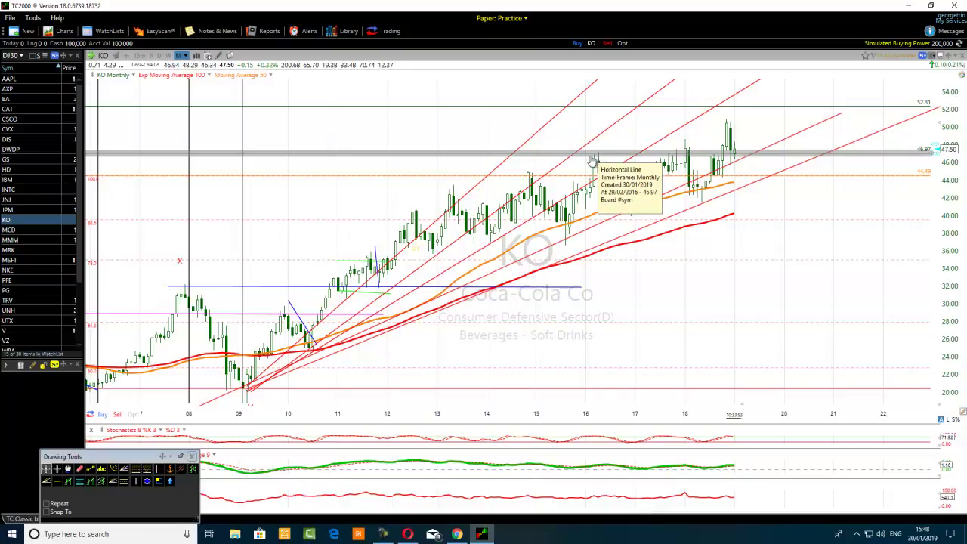
left_click_drag(597, 161, 592, 165)
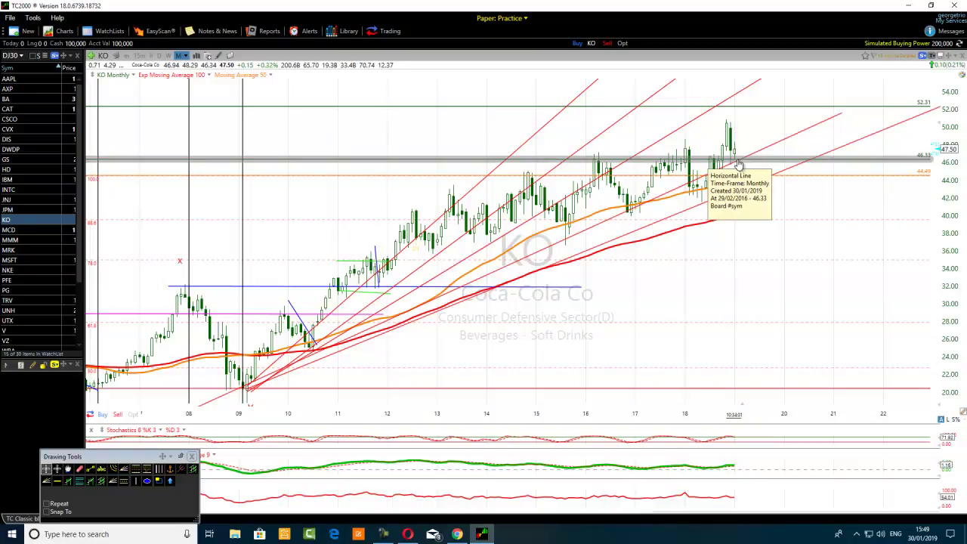
left_click(745, 157)
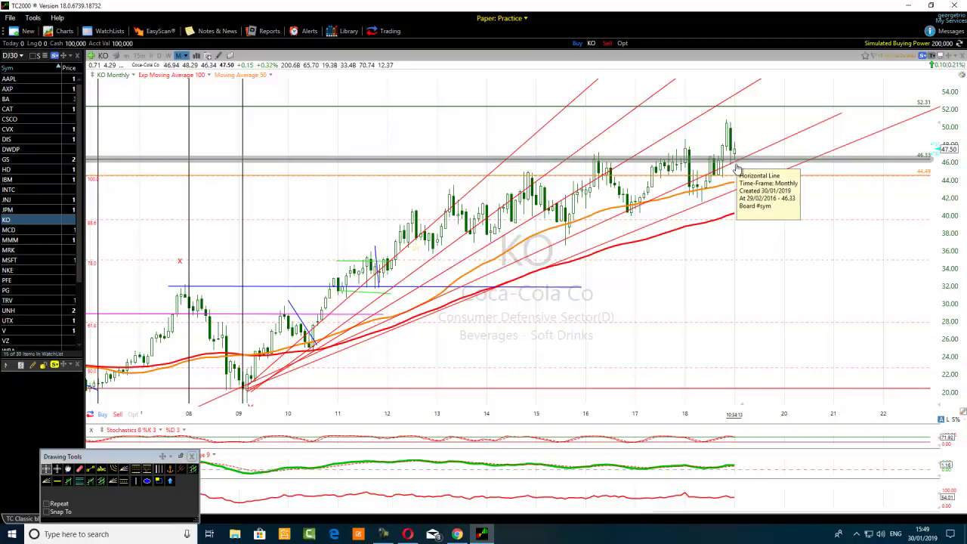
- Draw a trend line from beneath the mid-2011 prices, past the 2015 low, up to about 54 beyond the latest prices
scroll(449, 340, "down", 6)
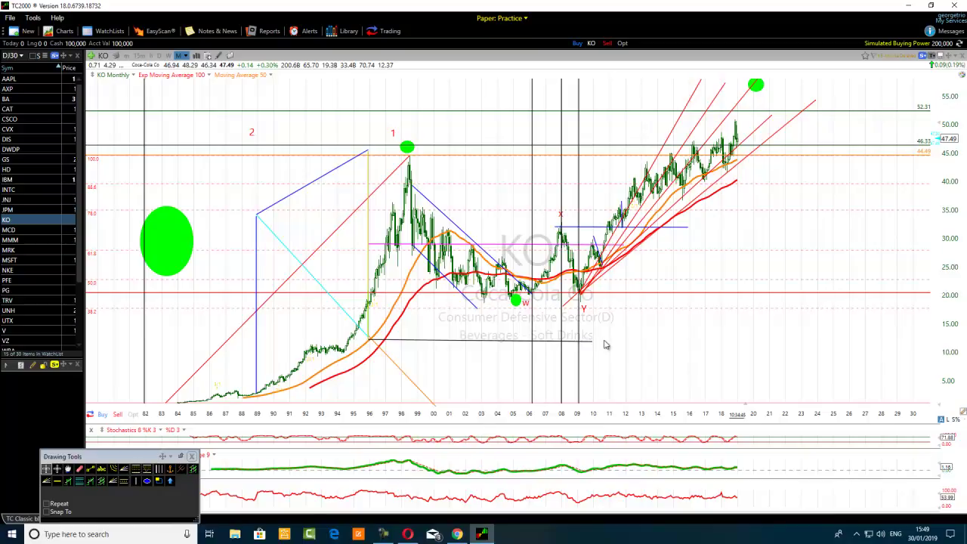
scroll(604, 345, "up", 2)
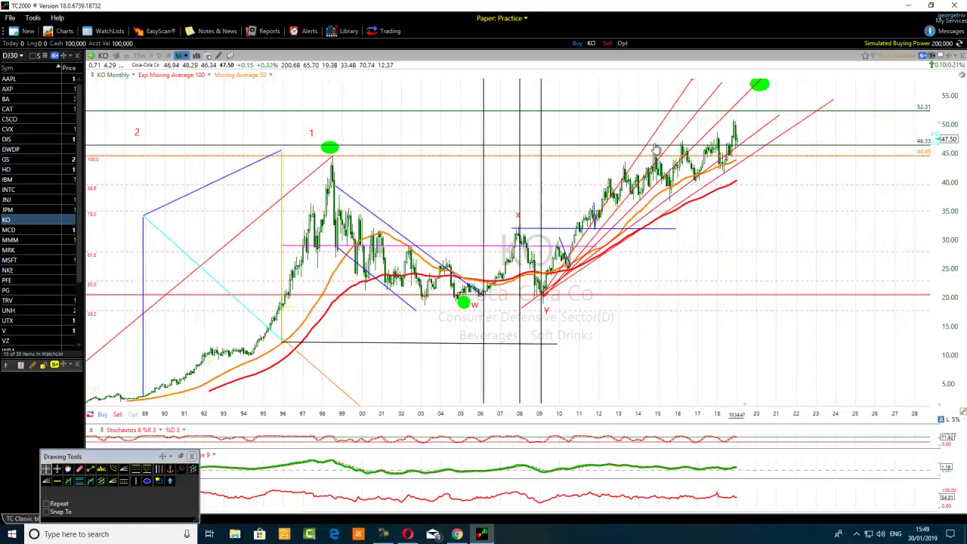
left_click(703, 155)
left_click(90, 469)
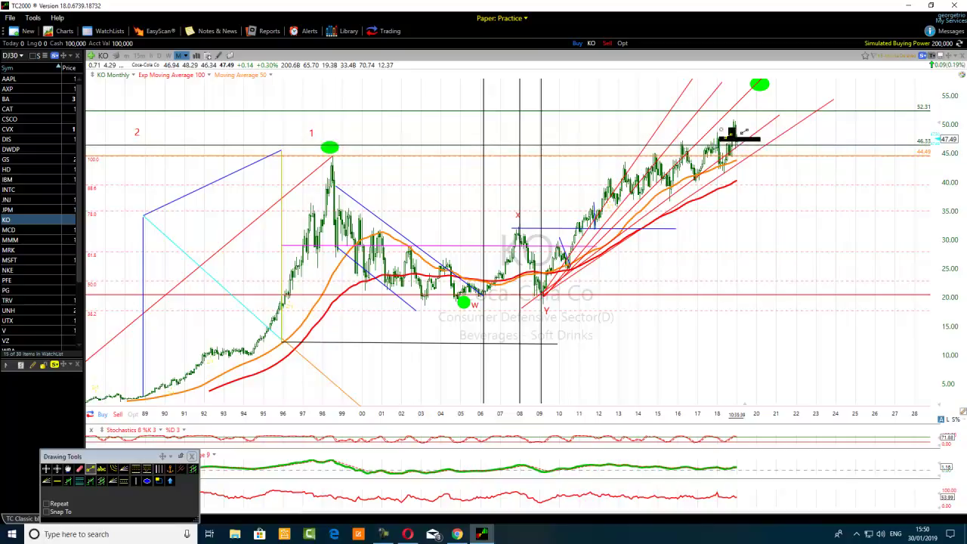
scroll(736, 146, "up", 2)
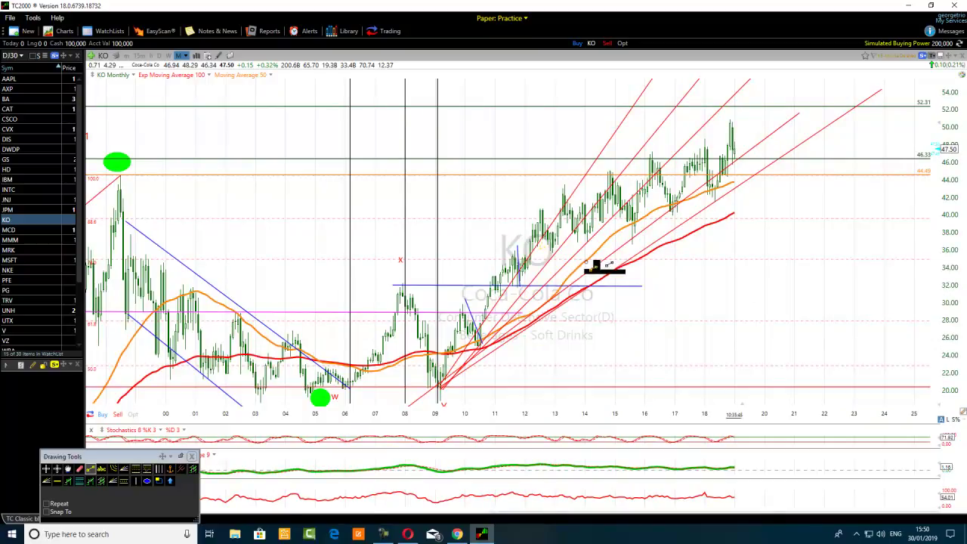
left_click_drag(508, 332, 786, 89)
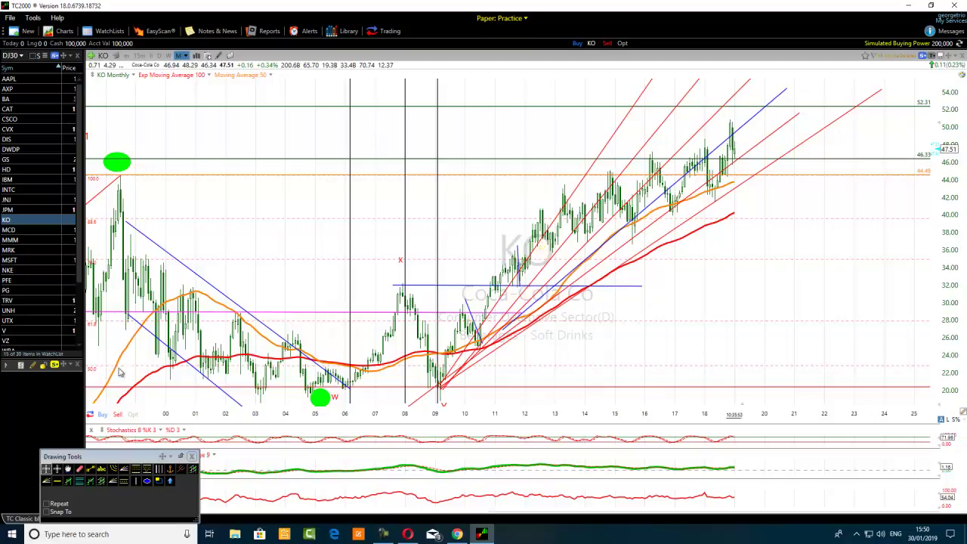
- Draw a short vertical line between the two shallowest red trend lines at the latest month, and shift it directly below the shallowest one
left_click(90, 469)
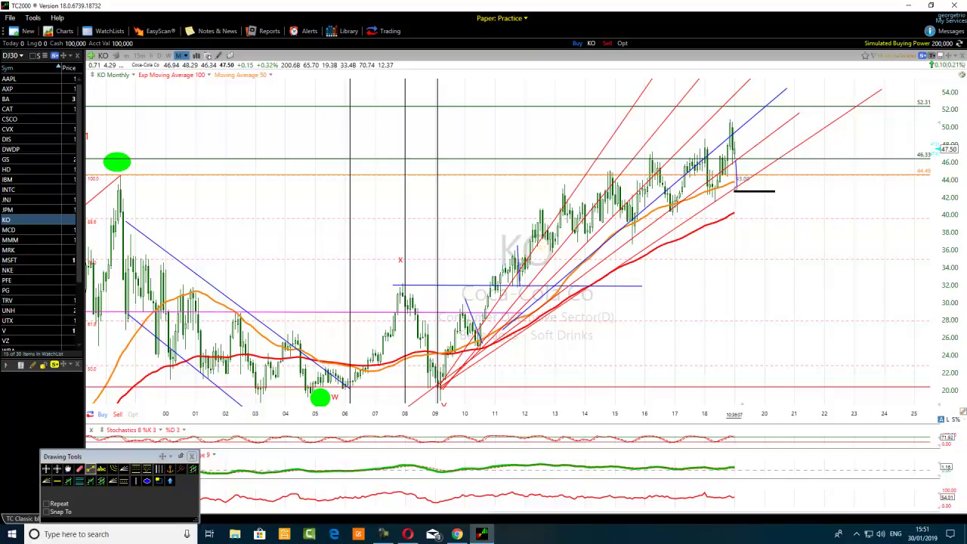
key("Escape")
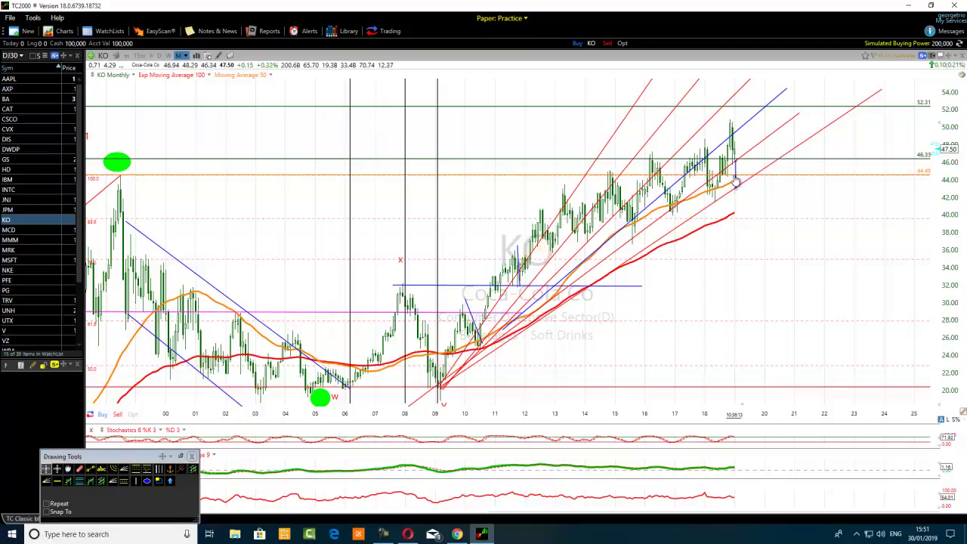
mouse_move(737, 177)
left_mouse_down()
mouse_move(736, 207)
mouse_move(746, 199)
mouse_move(709, 201)
mouse_move(733, 200)
left_mouse_up()
- Draw a trend line from the 2009 low through the foot of the short vertical line to about 49.45 in 2024
left_click(91, 468)
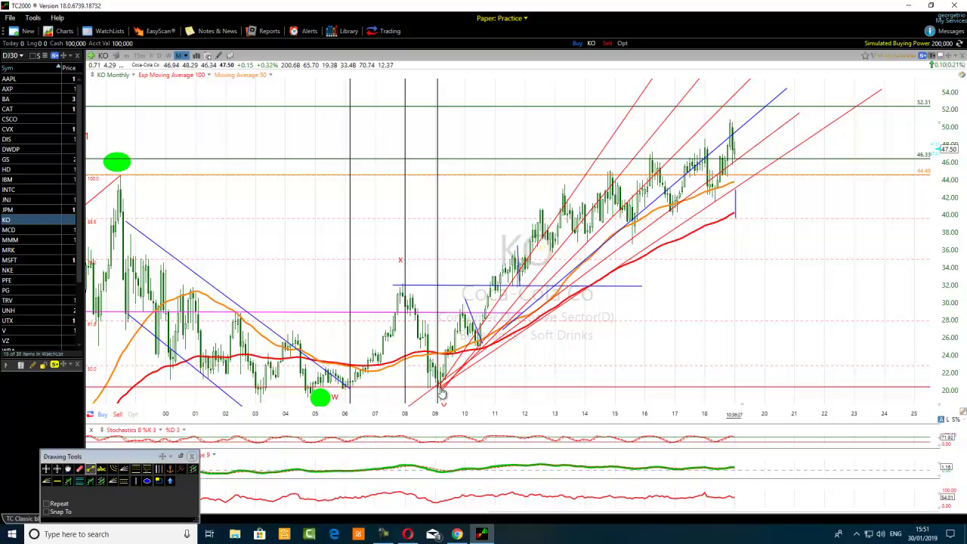
left_click_drag(441, 392, 888, 134)
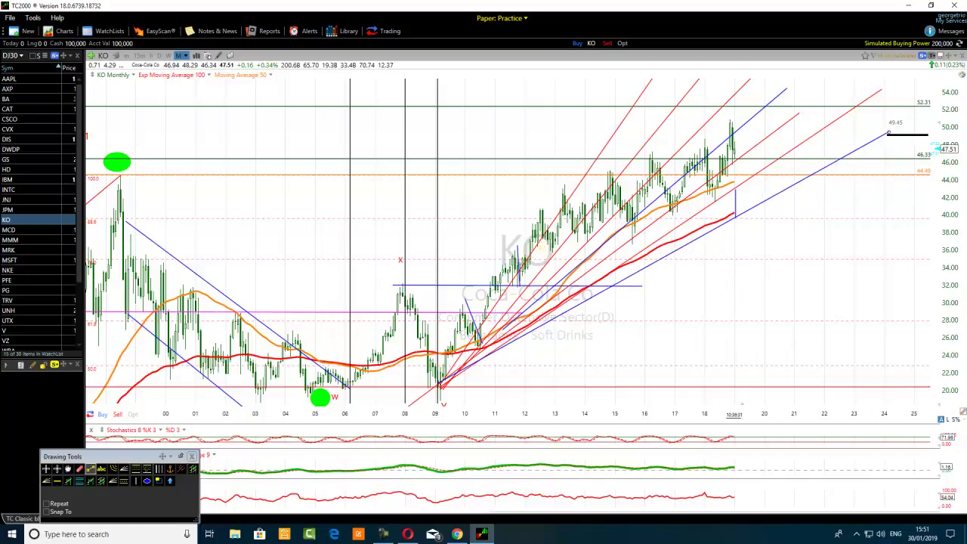
mouse_move(740, 161)
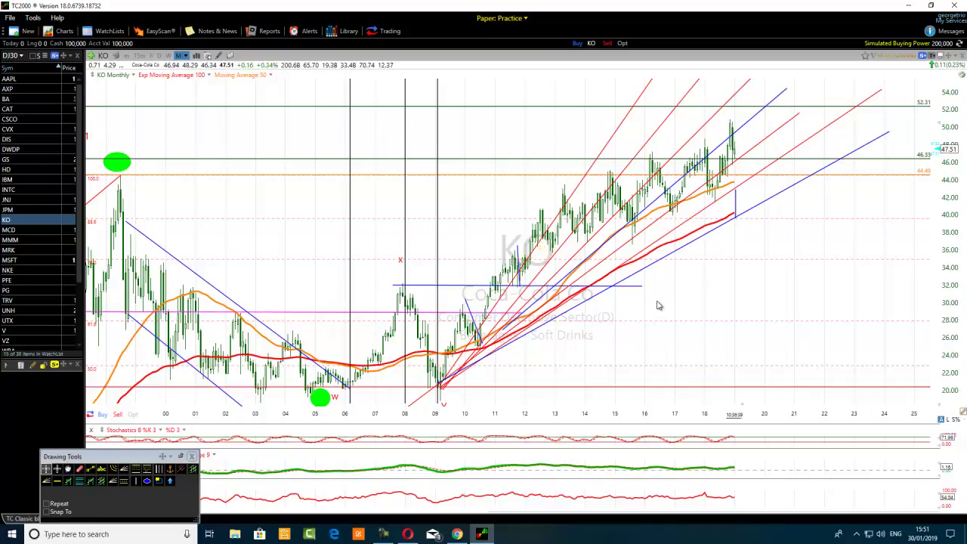
- Examine the fan of trend lines from the 2009 low against the full monthly price history back to the 1980s
scroll(576, 295, "up", 1)
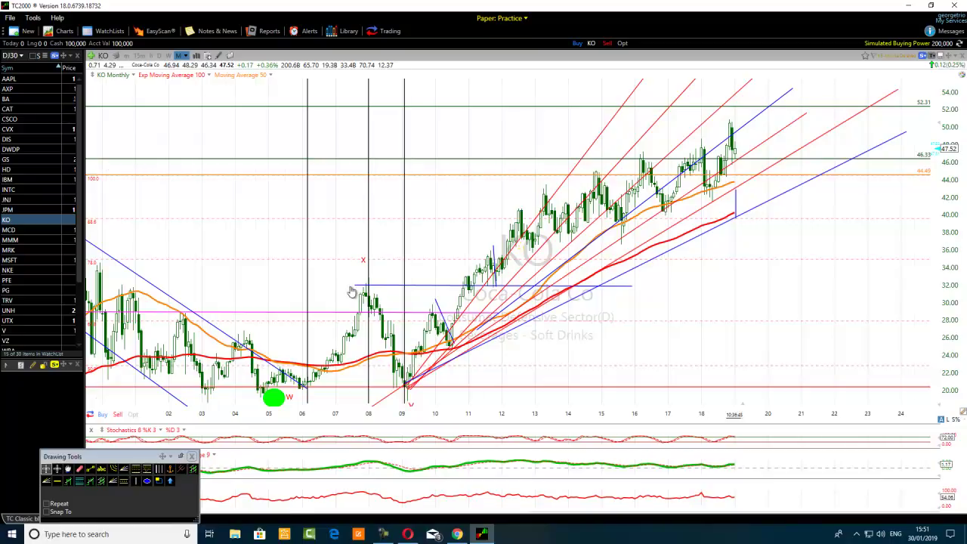
scroll(352, 293, "down", 3)
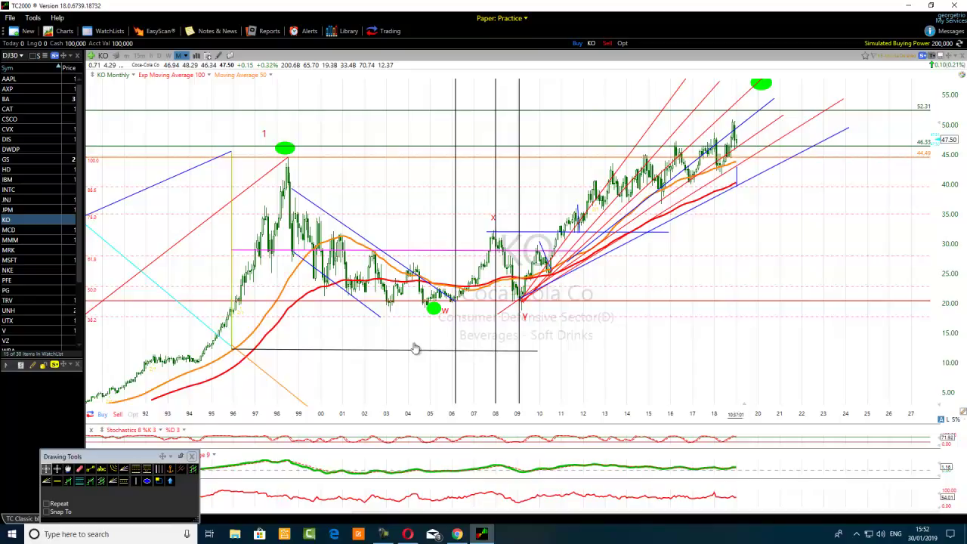
scroll(415, 347, "down", 2)
scroll(415, 348, "down", 1)
scroll(415, 347, "down", 1)
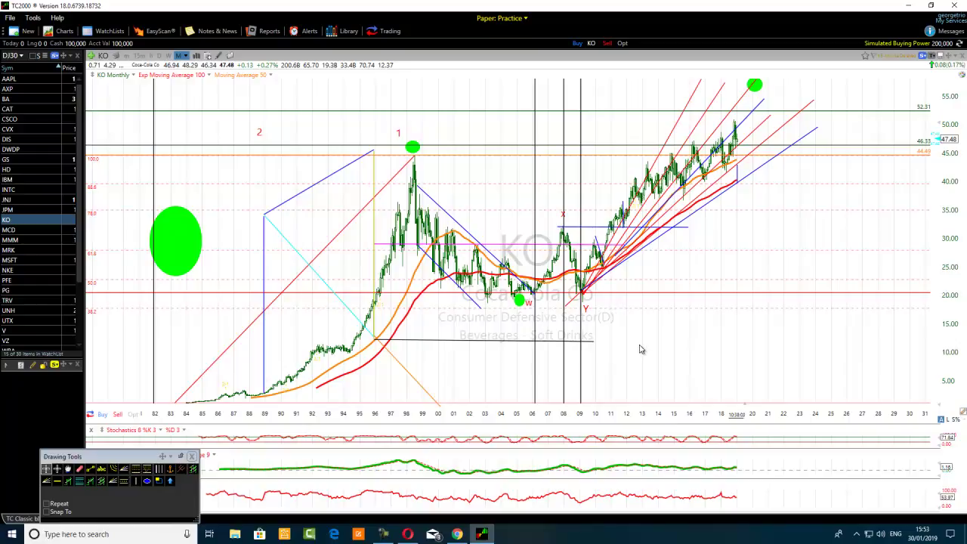
scroll(640, 349, "up", 1)
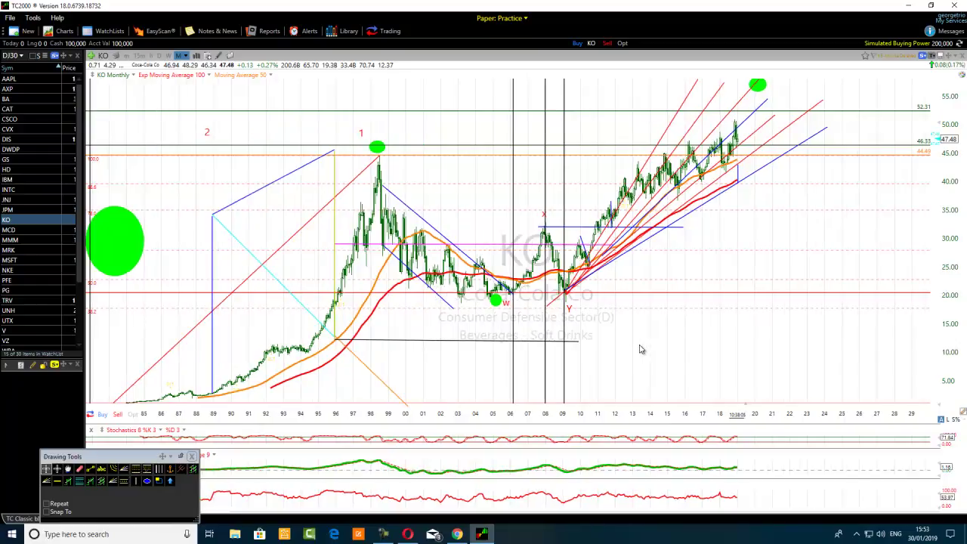
left_click(382, 535)
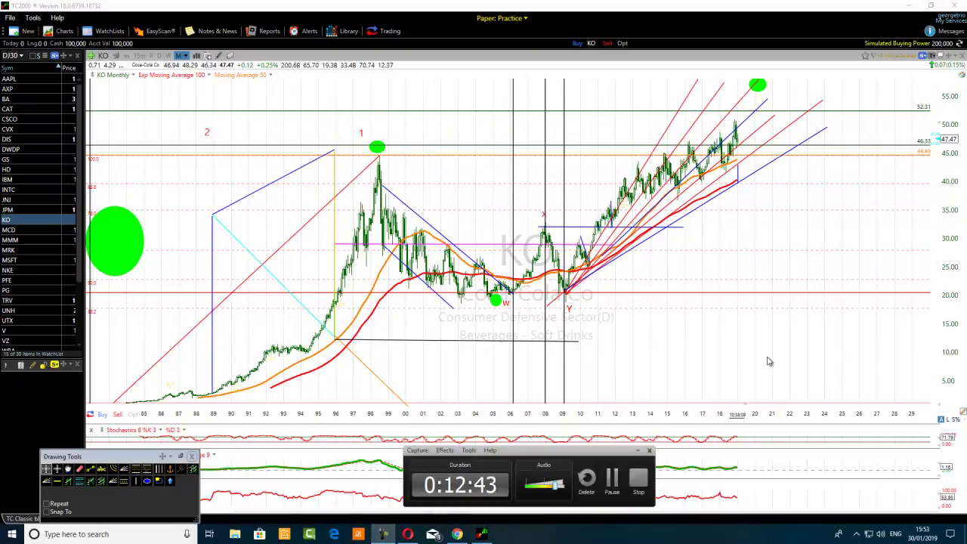